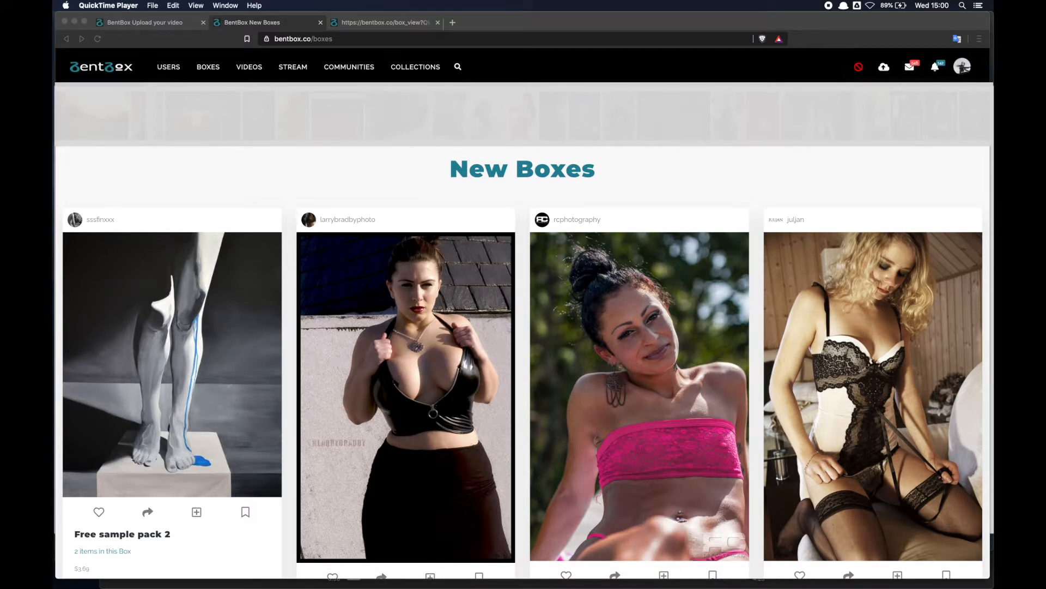
- Show the user pages from the top bar, then go to the Stream page
left_click(169, 68)
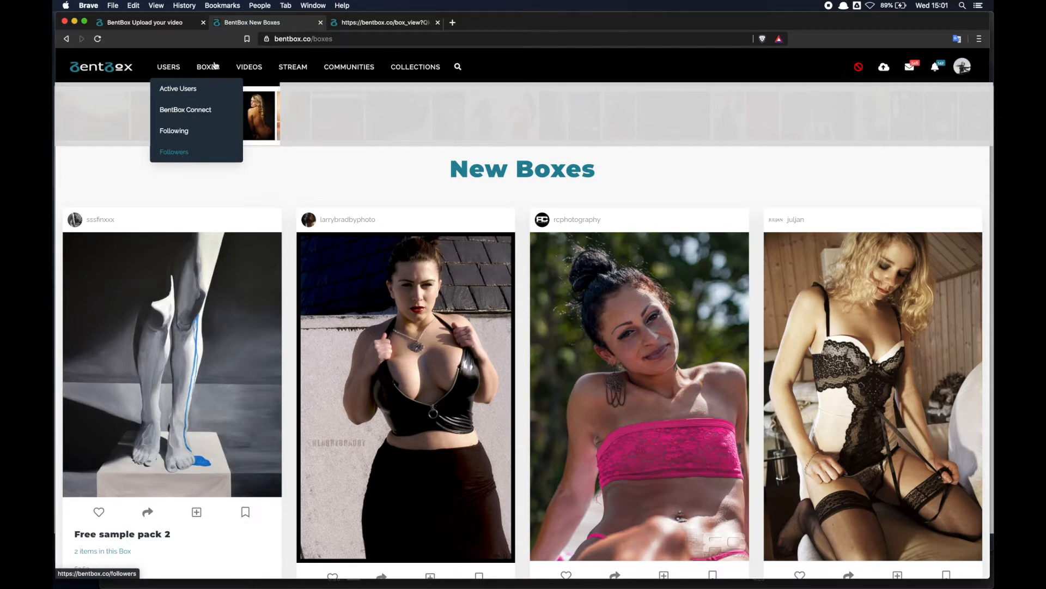
mouse_move(207, 67)
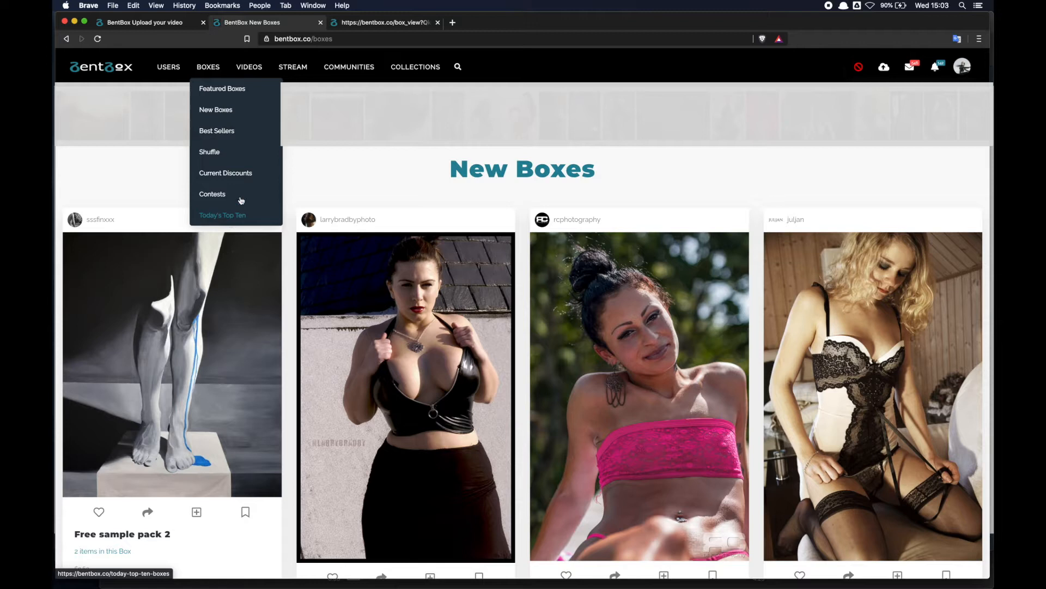
mouse_move(249, 68)
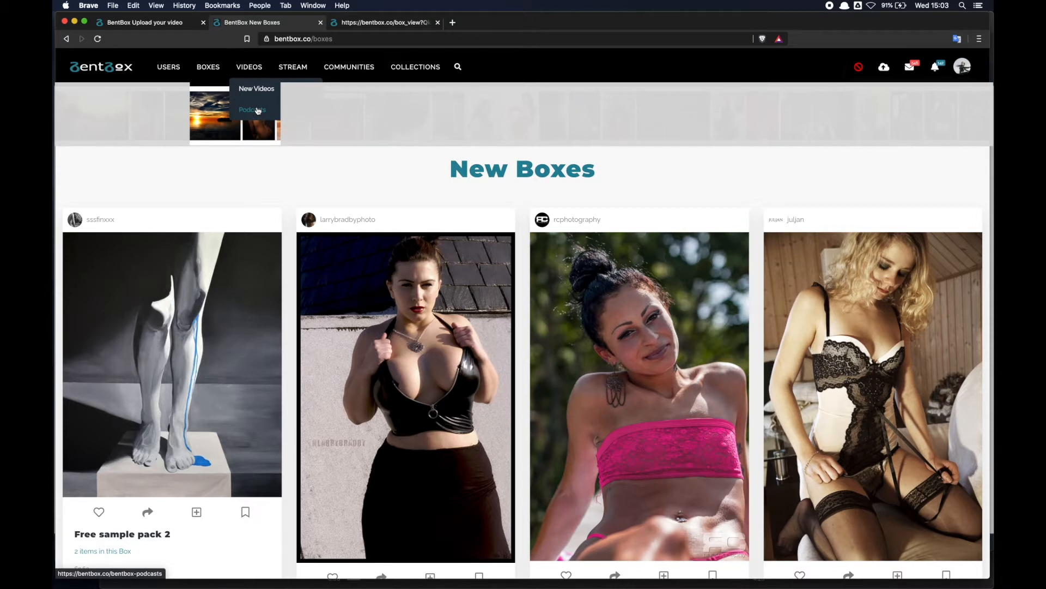
left_click(292, 67)
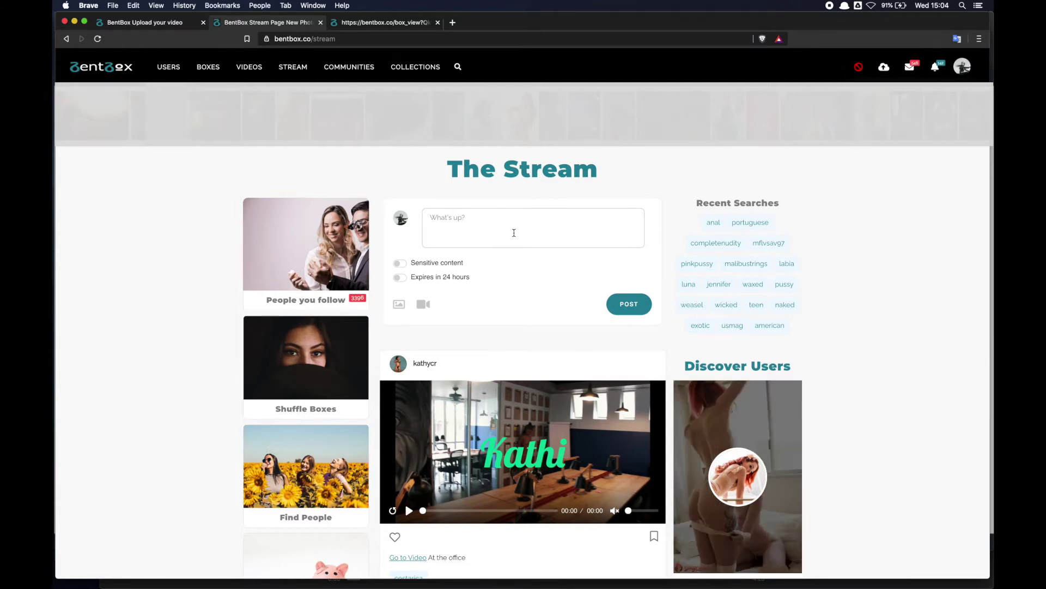
- Switch on 'Expires in 24 hours' for the new Stream post
left_click(400, 277)
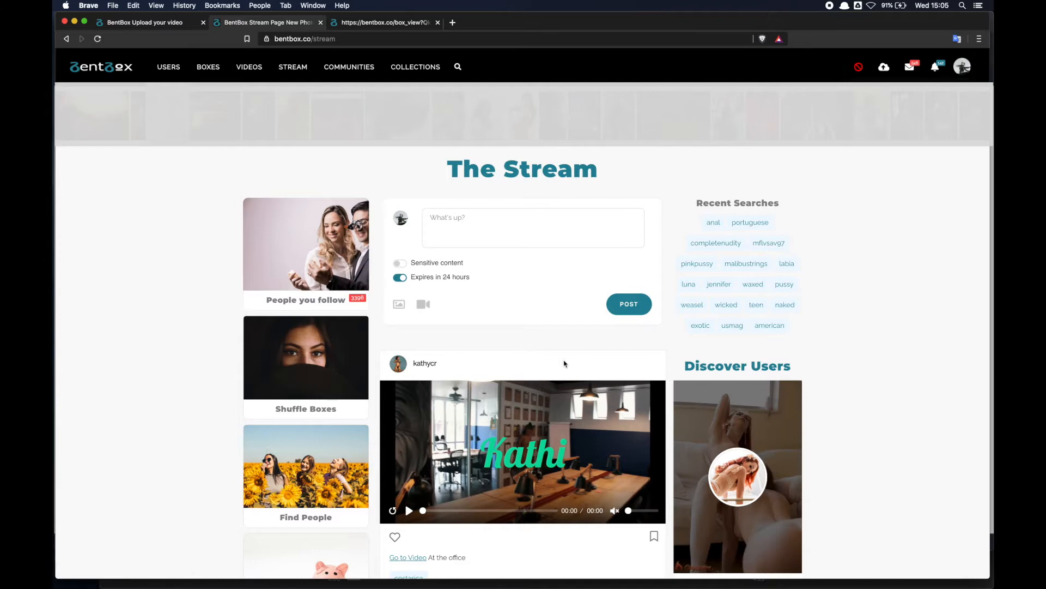
scroll(708, 459, "down", 5)
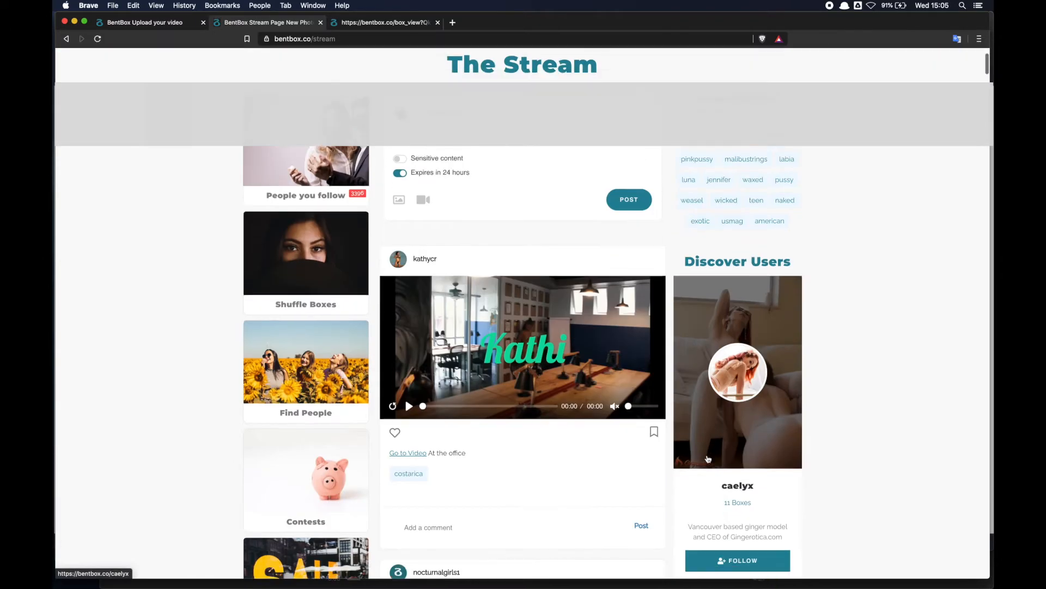
scroll(708, 459, "down", 5)
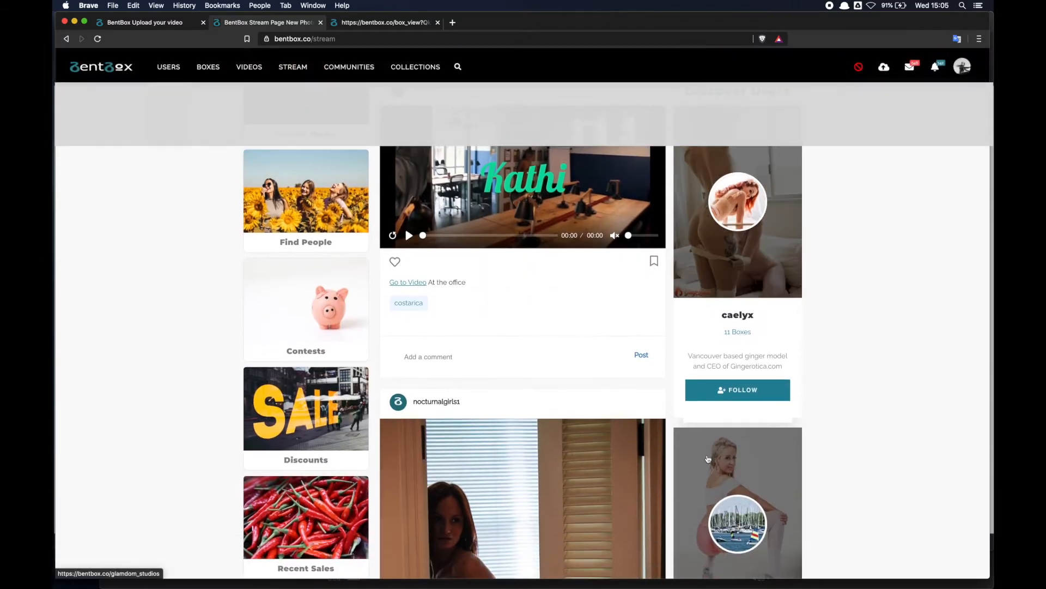
scroll(708, 459, "down", 3)
scroll(708, 459, "down", 3)
scroll(709, 459, "down", 3)
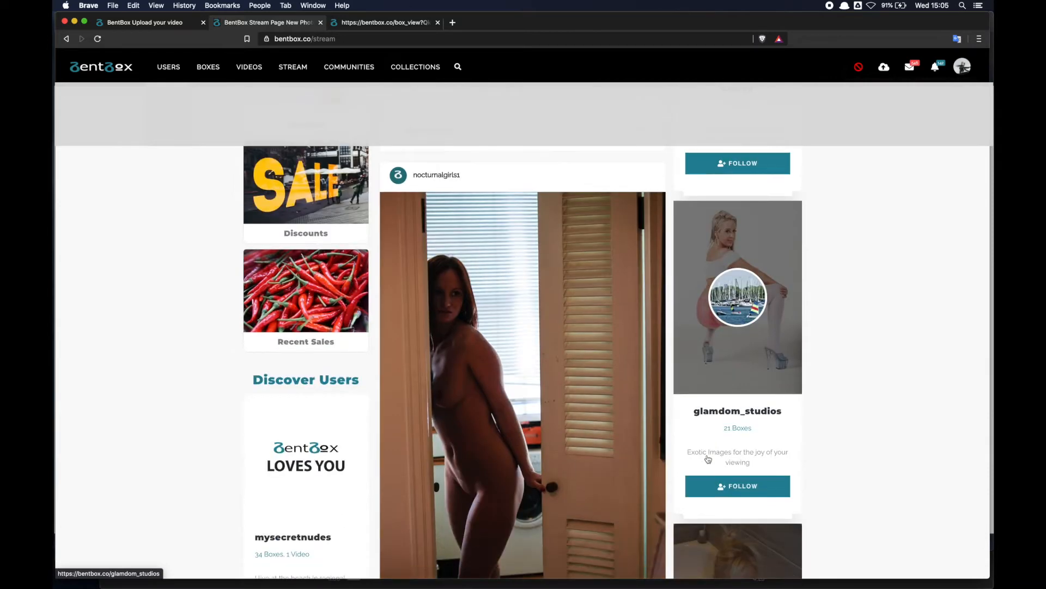
scroll(708, 457, "down", 1)
scroll(708, 457, "down", 3)
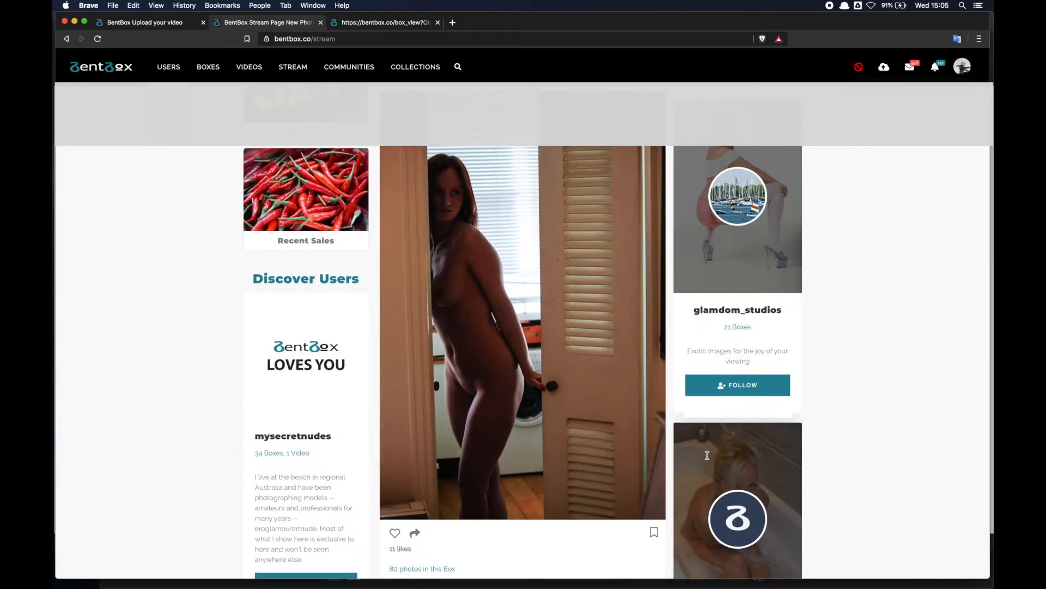
scroll(709, 456, "up", 2)
scroll(708, 457, "up", 4)
scroll(708, 456, "up", 4)
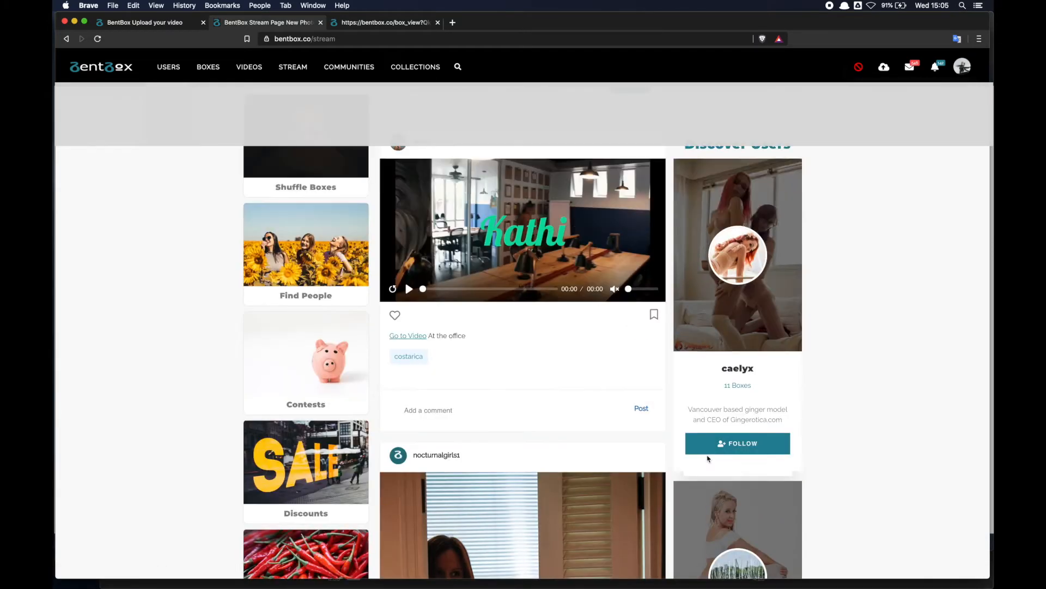
scroll(708, 456, "up", 3)
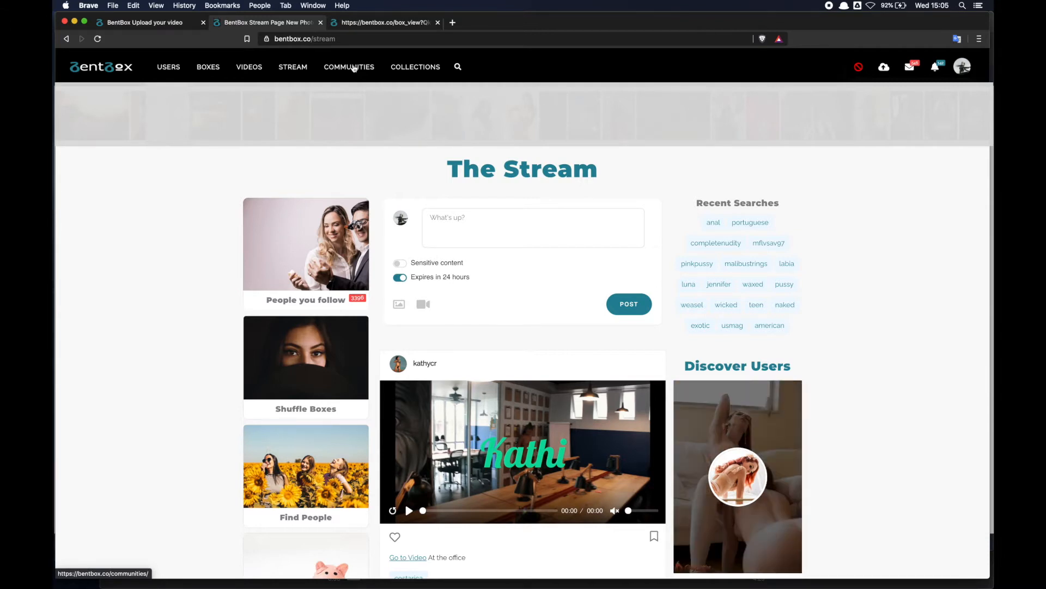
left_click(352, 68)
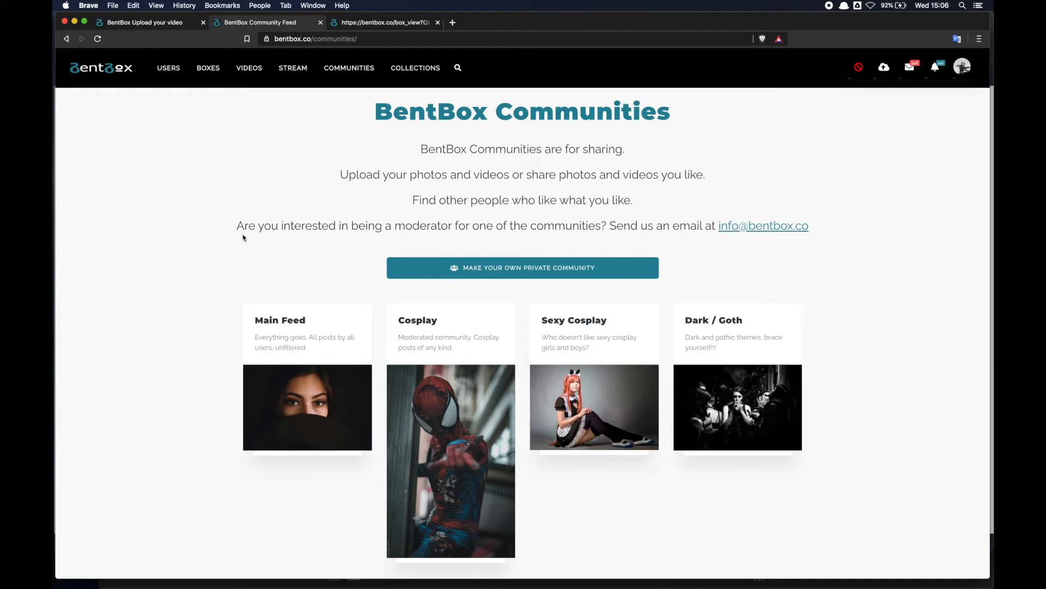
scroll(243, 238, "down", 3)
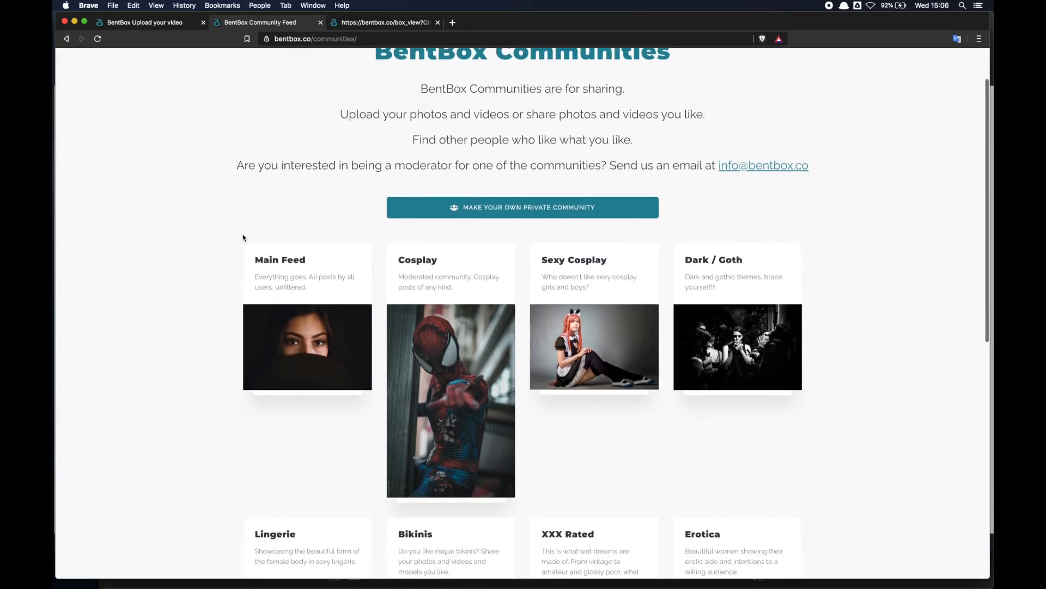
scroll(243, 237, "down", 3)
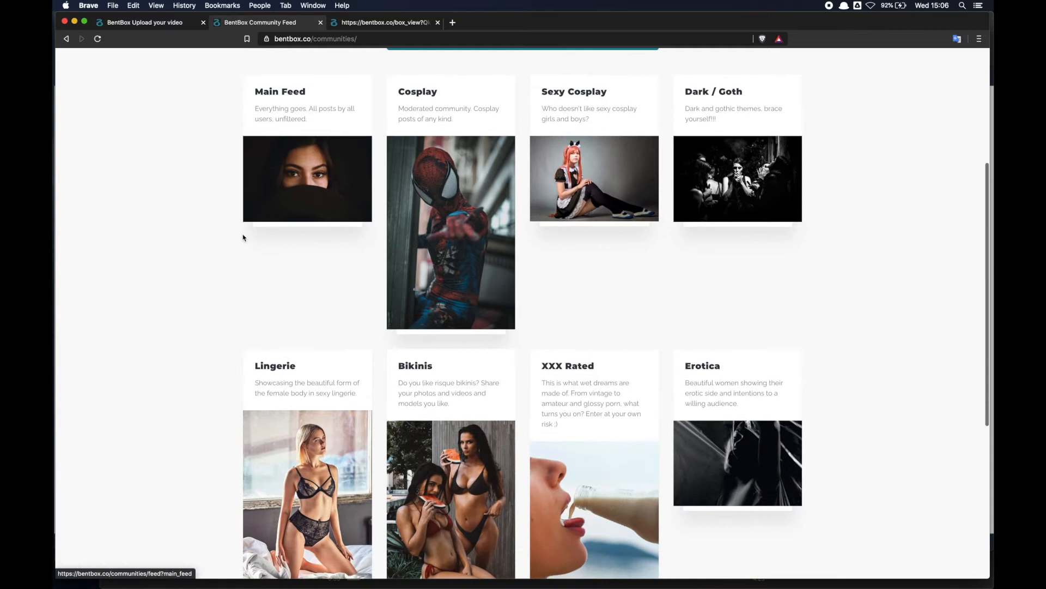
scroll(243, 237, "down", 3)
scroll(243, 238, "down", 2)
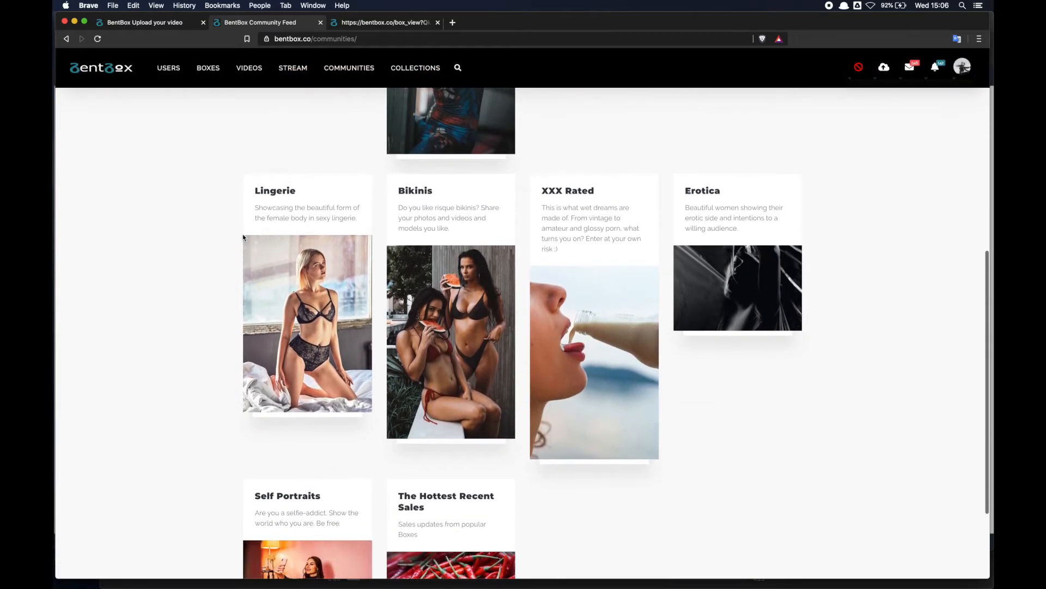
scroll(243, 238, "down", 3)
scroll(243, 238, "down", 3)
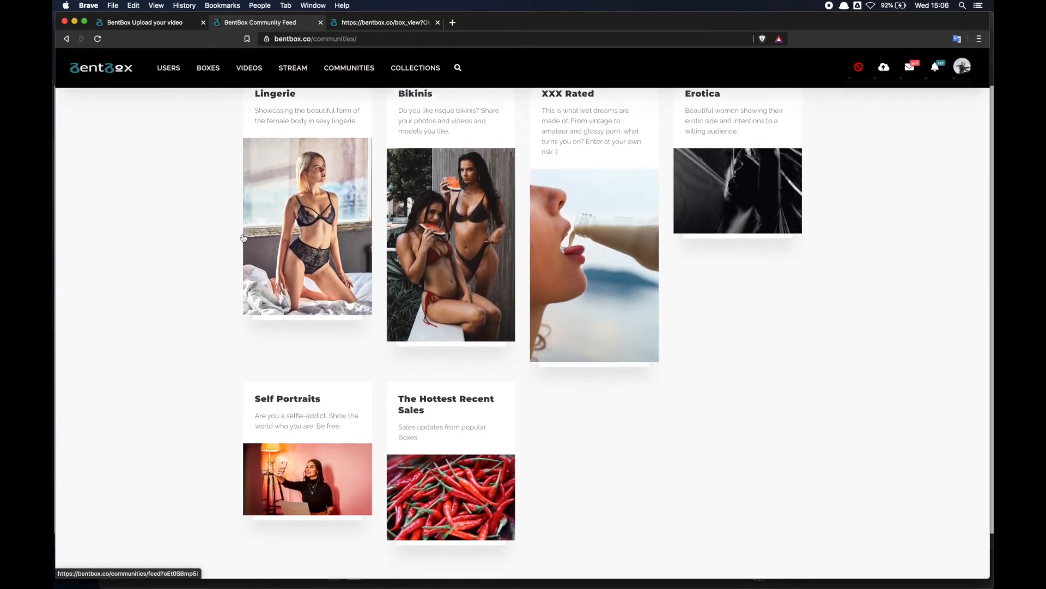
scroll(243, 238, "up", 2)
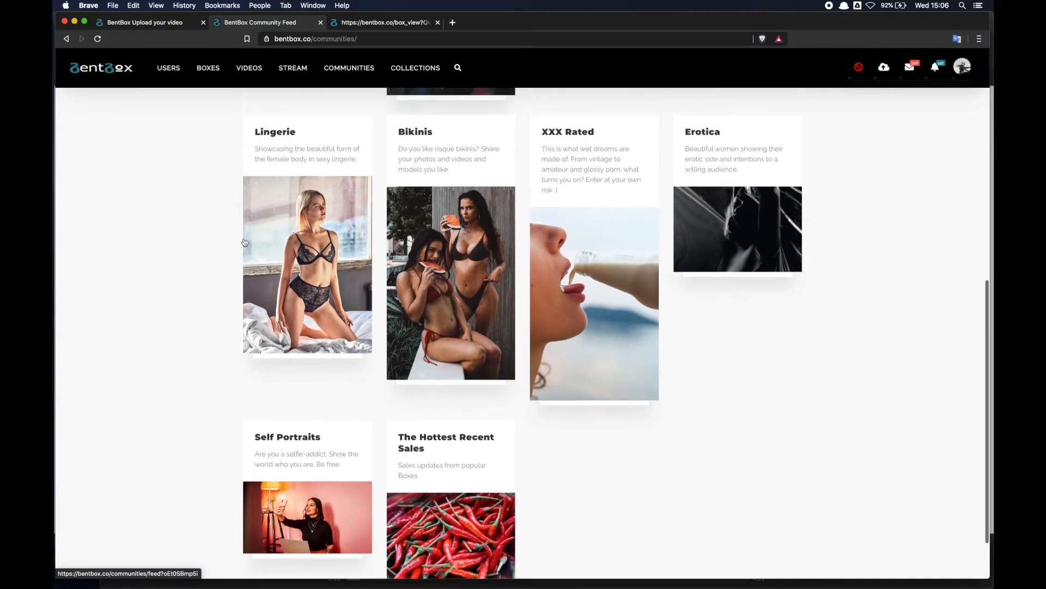
scroll(242, 237, "up", 2)
scroll(244, 241, "up", 2)
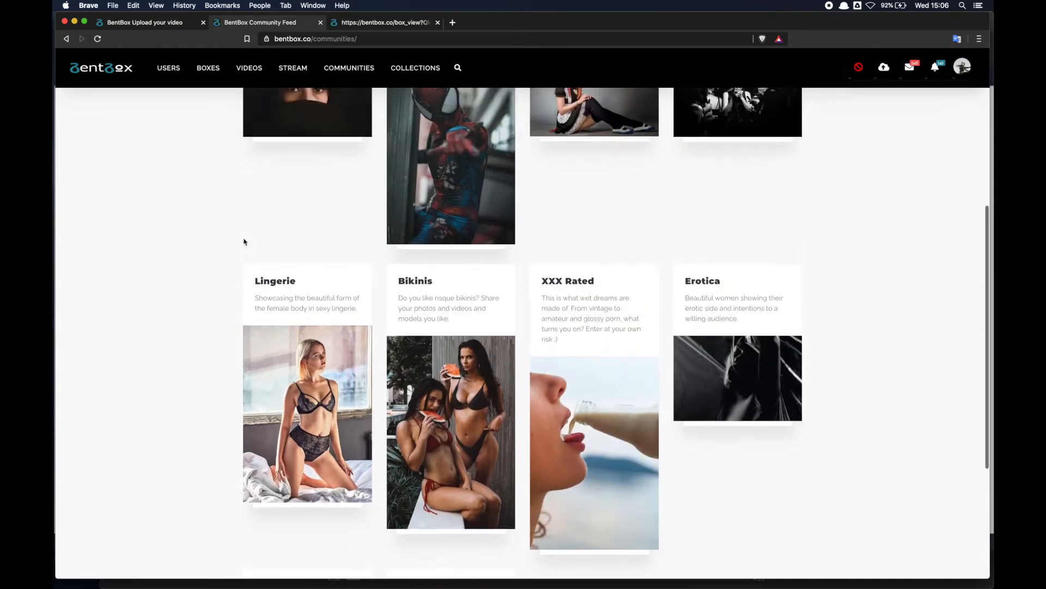
scroll(244, 241, "up", 3)
scroll(244, 241, "up", 3)
scroll(244, 241, "up", 3)
scroll(243, 241, "up", 1)
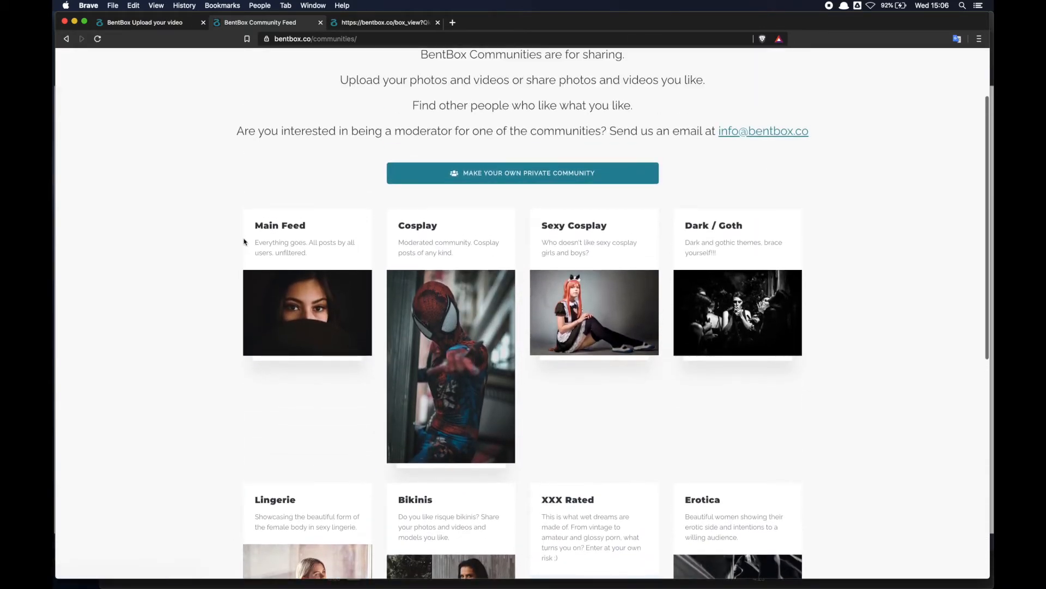
scroll(245, 241, "up", 3)
scroll(244, 241, "up", 2)
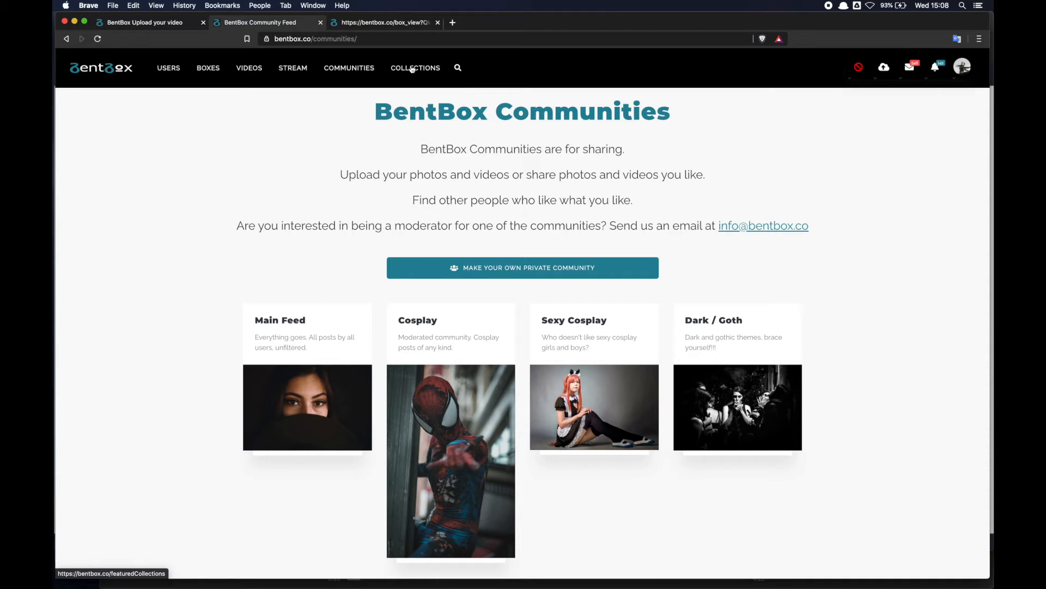
left_click(458, 68)
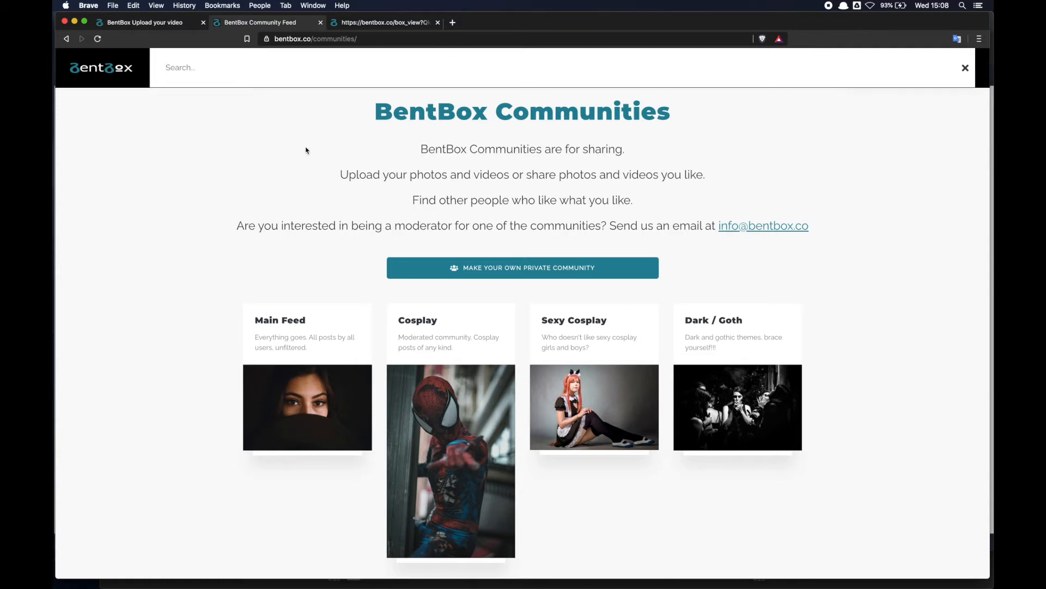
left_click(966, 68)
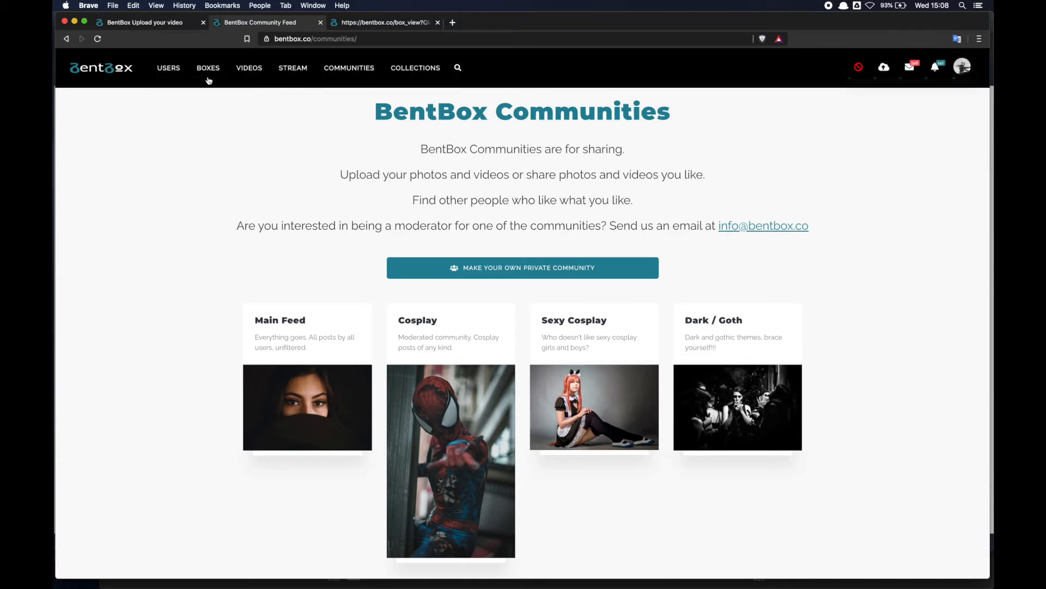